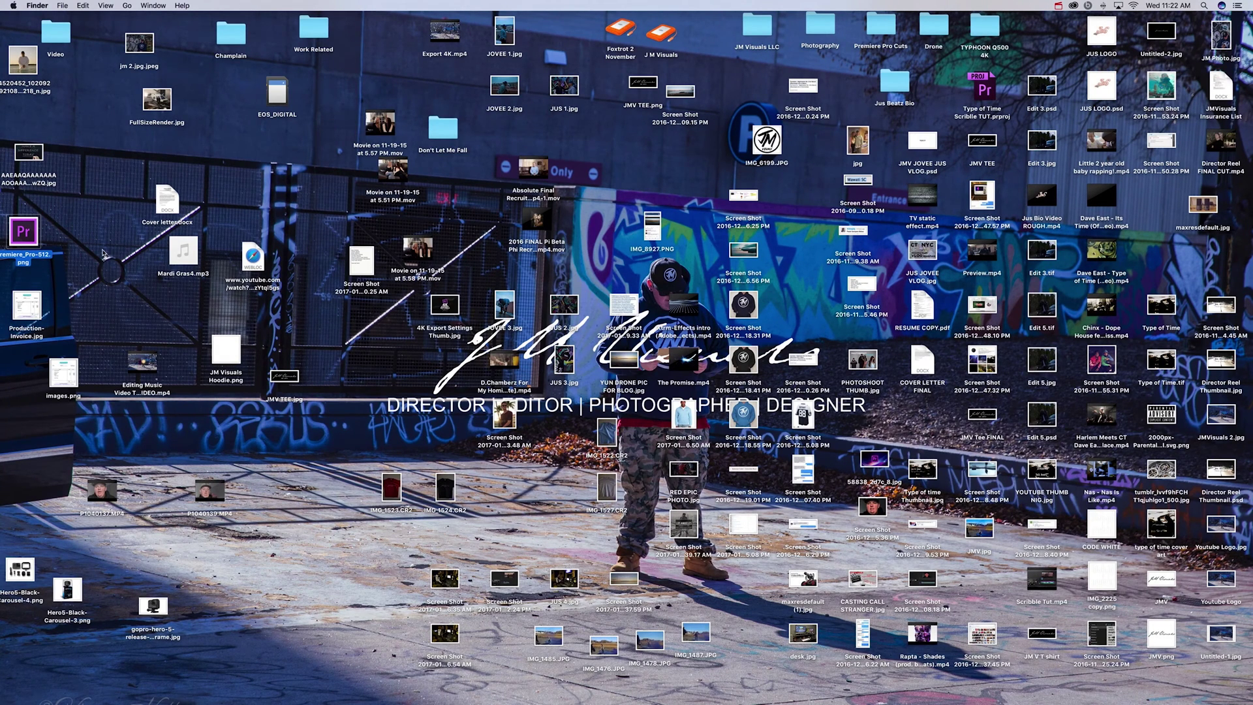
# Leave the Finder desktop and bring up Premiere Pro with the 4k Export Settings project.
pyautogui.click(105, 256)
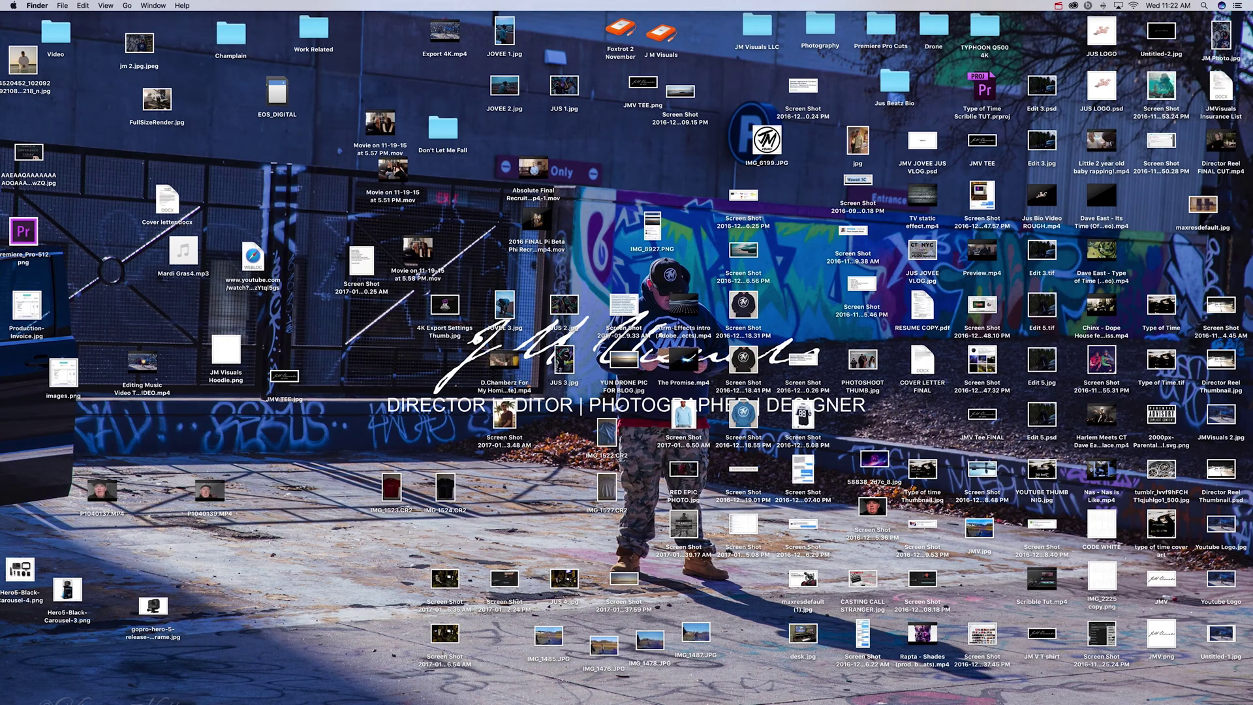
pyautogui.moveTo(705, 695)
pyautogui.click(910, 701)
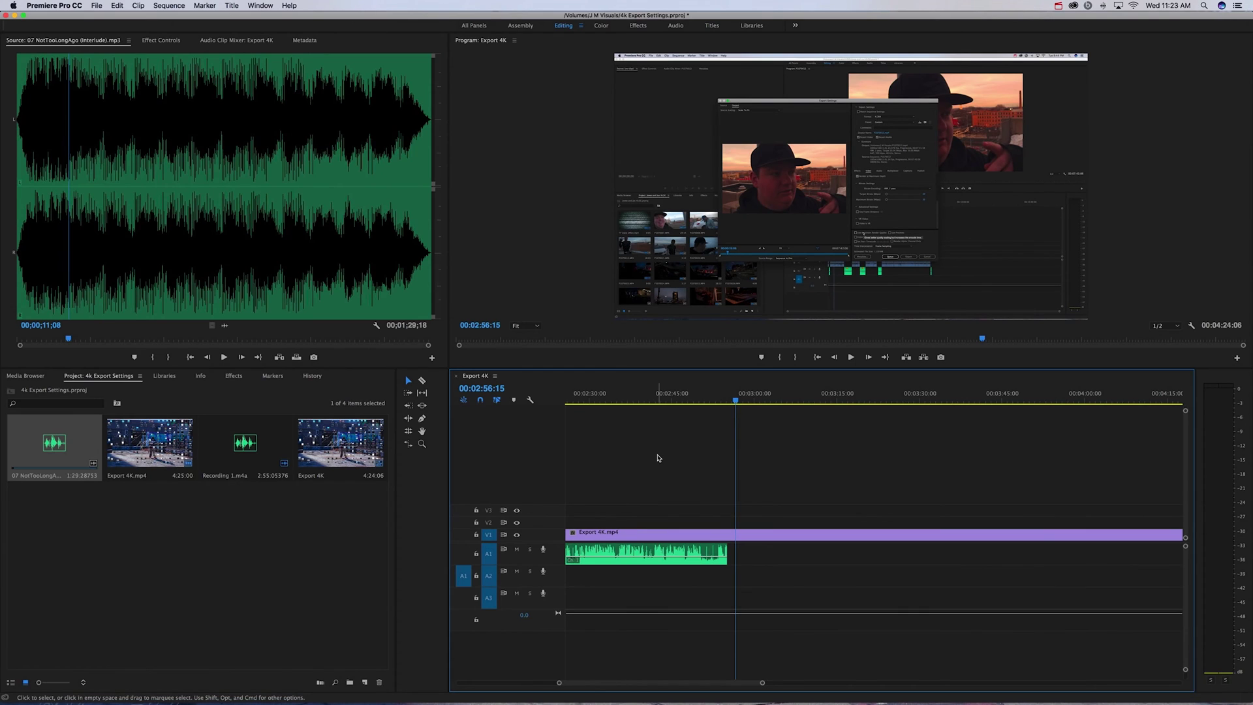
# Zoom out the timeline and park the playhead at 00:03:10:05.
pyautogui.scroll(5, 656, 461)
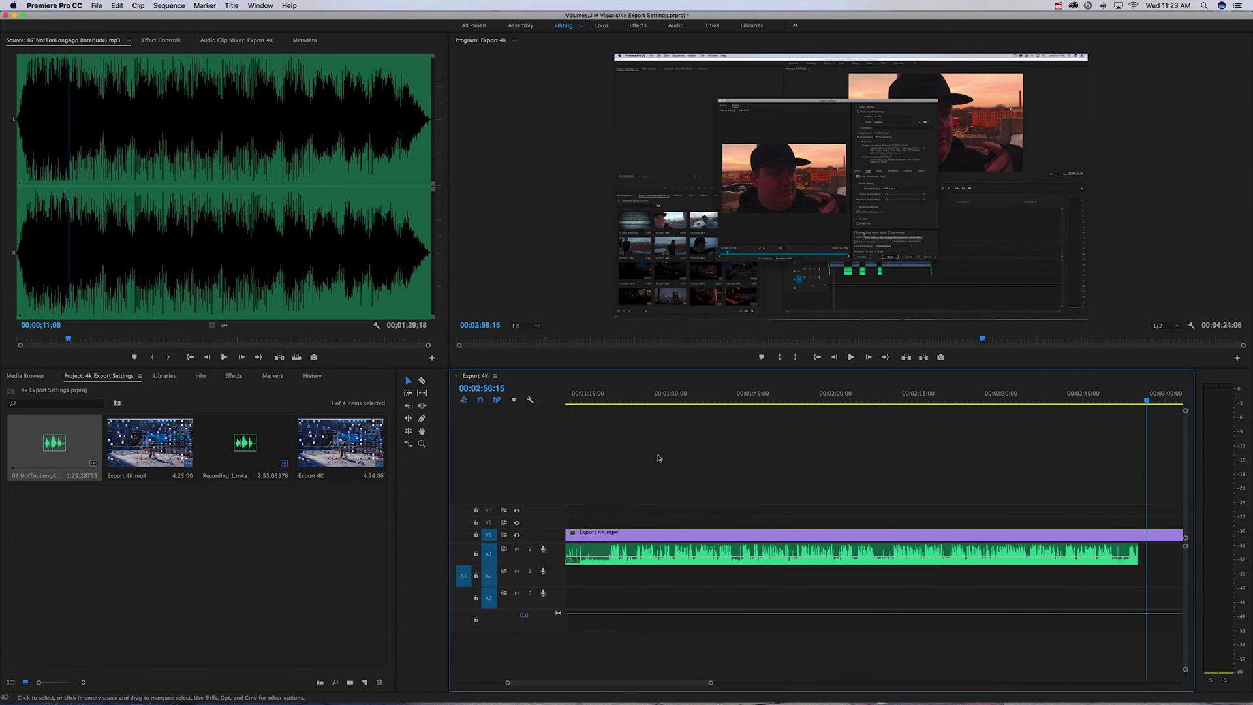
pyautogui.press('-')
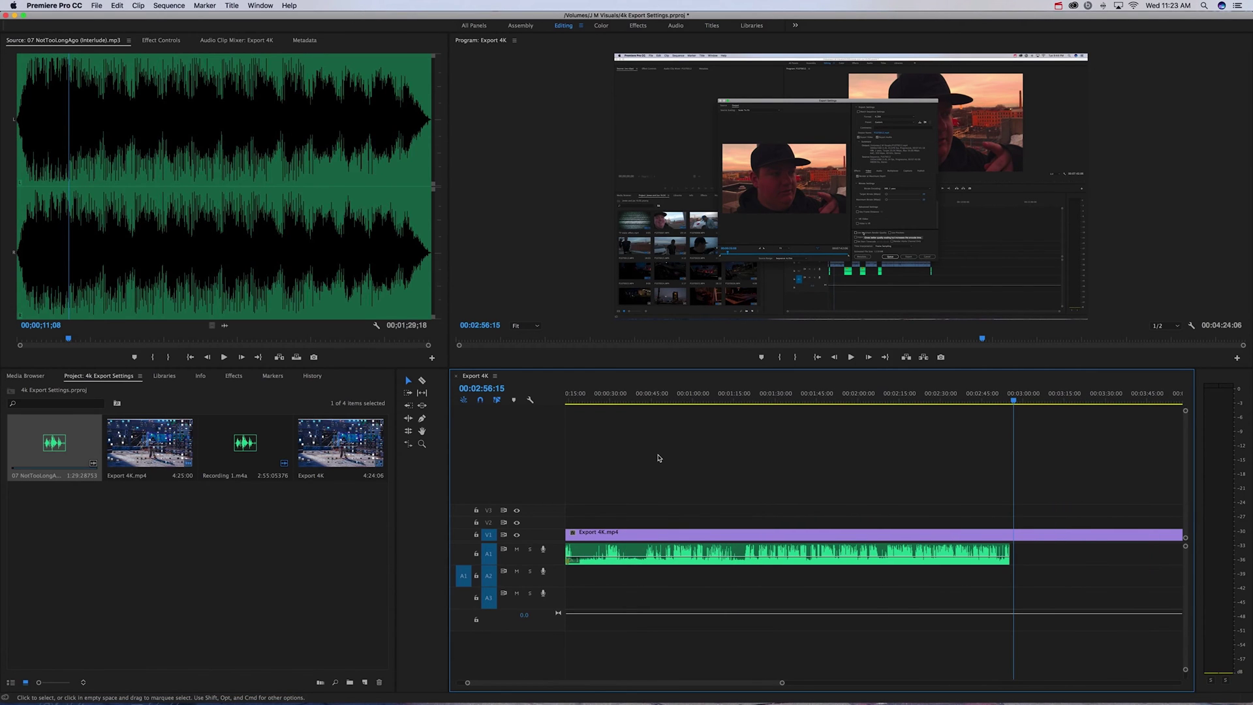
pyautogui.click(593, 395)
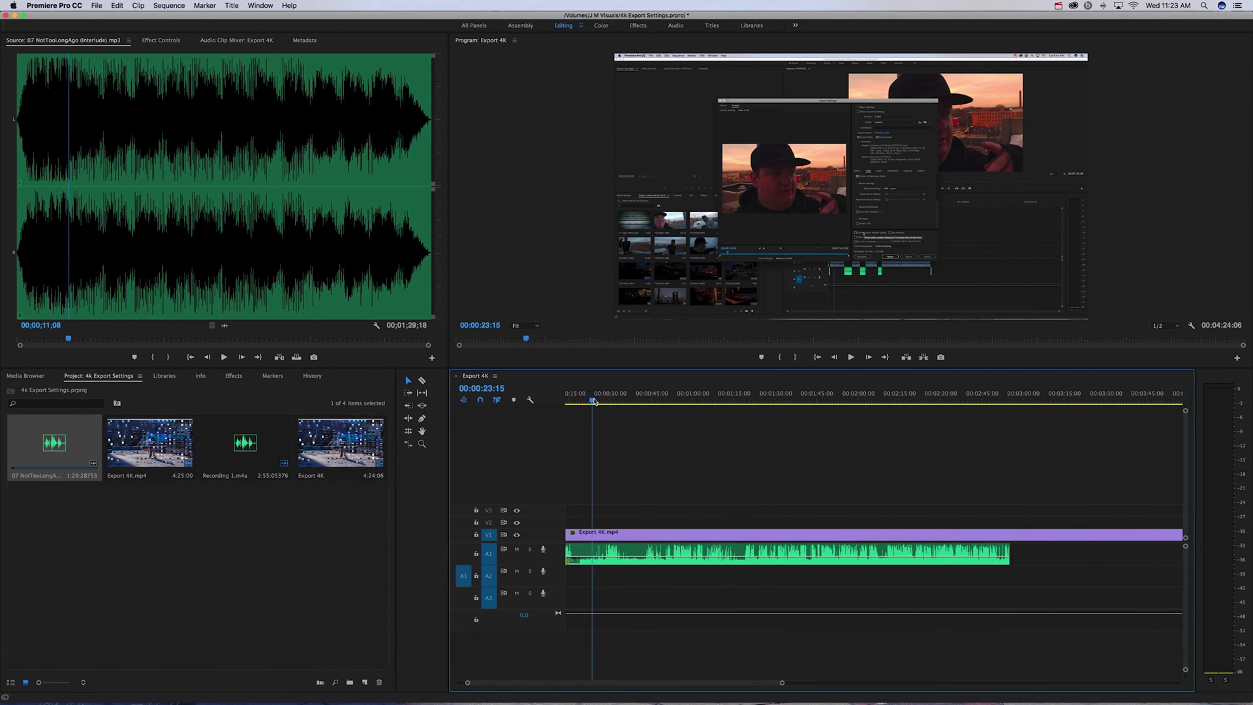
pyautogui.click(1052, 396)
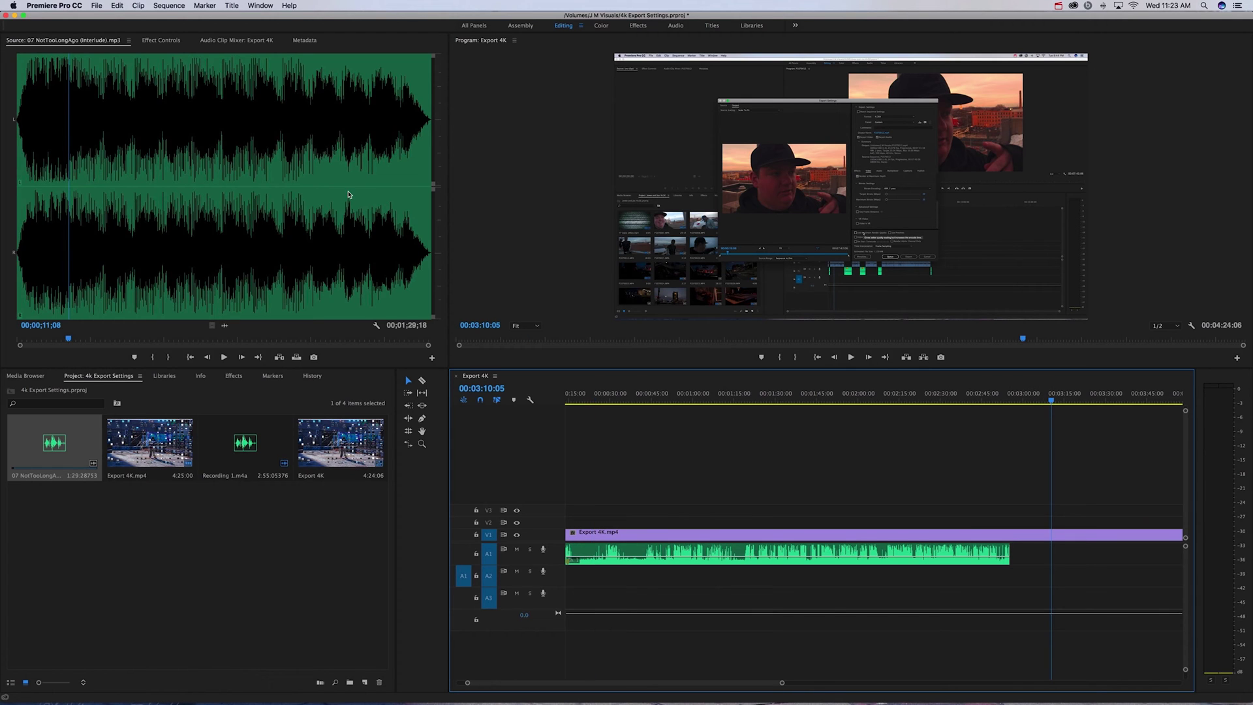
# Open Export Settings for the Export 4K sequence via File > Export > Media.
pyautogui.click(98, 5)
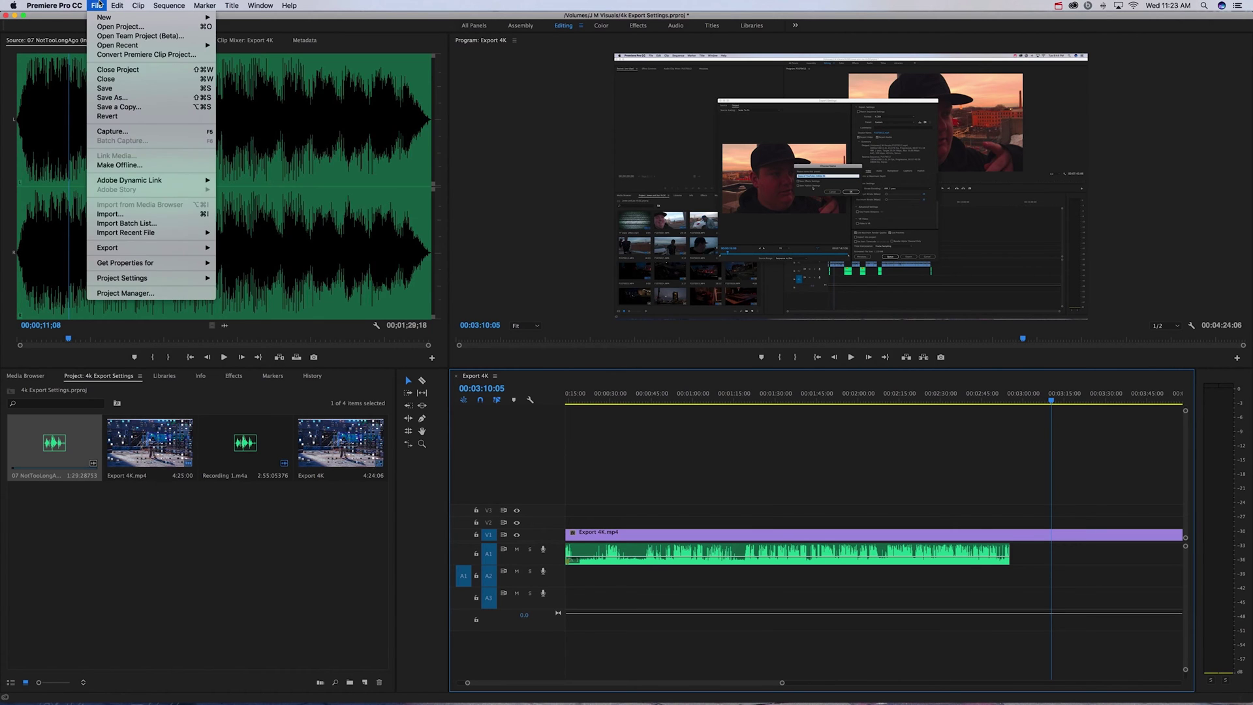
pyautogui.moveTo(141, 248)
pyautogui.click(244, 249)
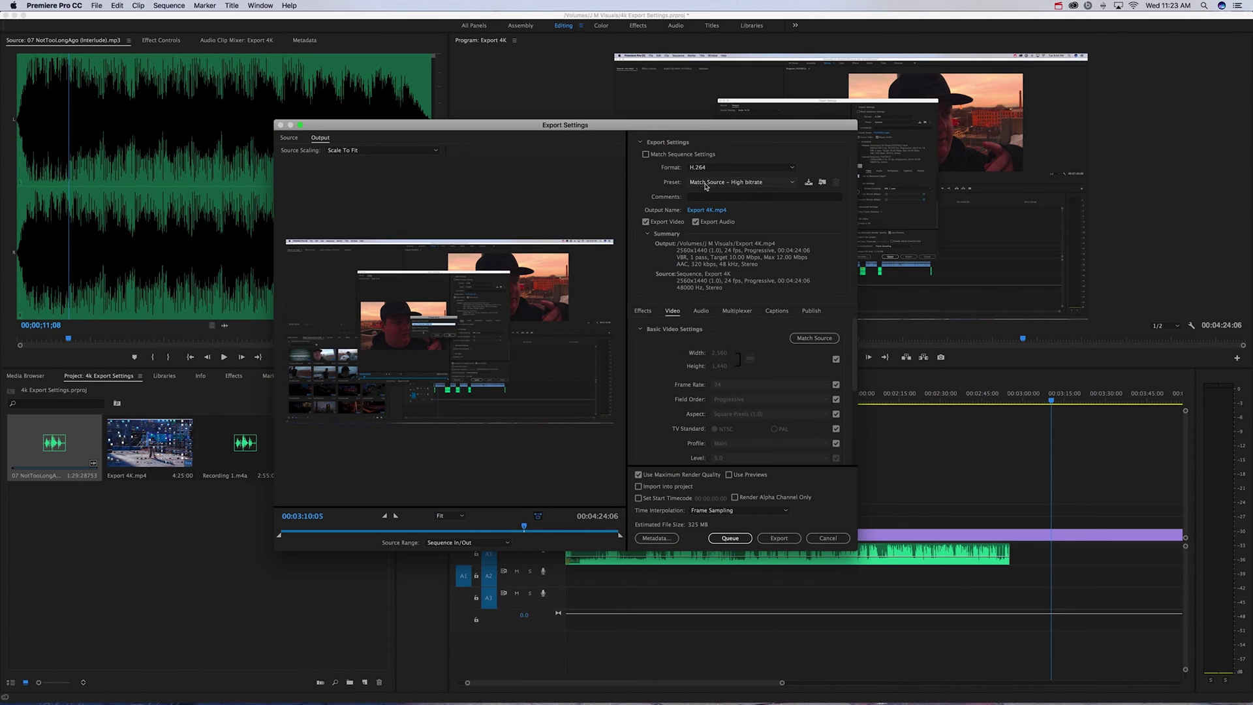
pyautogui.click(744, 182)
# Choose the YouTube 2160p 4K preset to get 3840×2160 H.264 output.
pyautogui.scroll(-10, 776, 274)
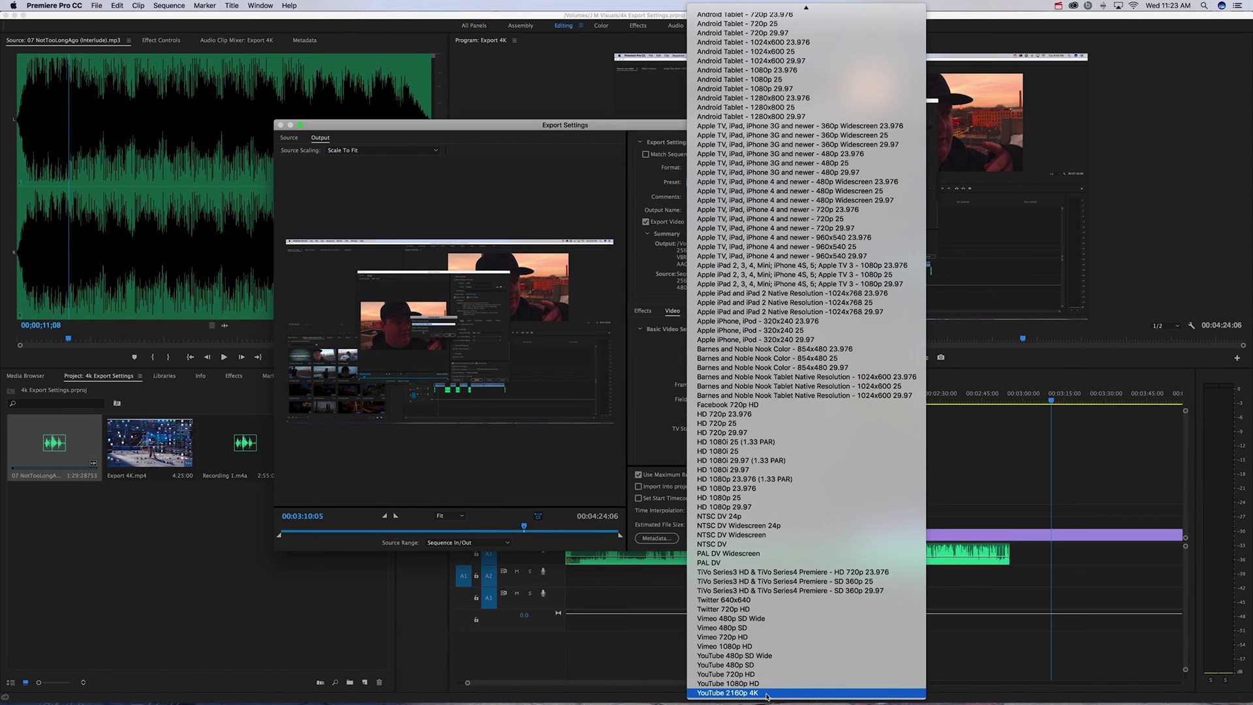
pyautogui.click(728, 692)
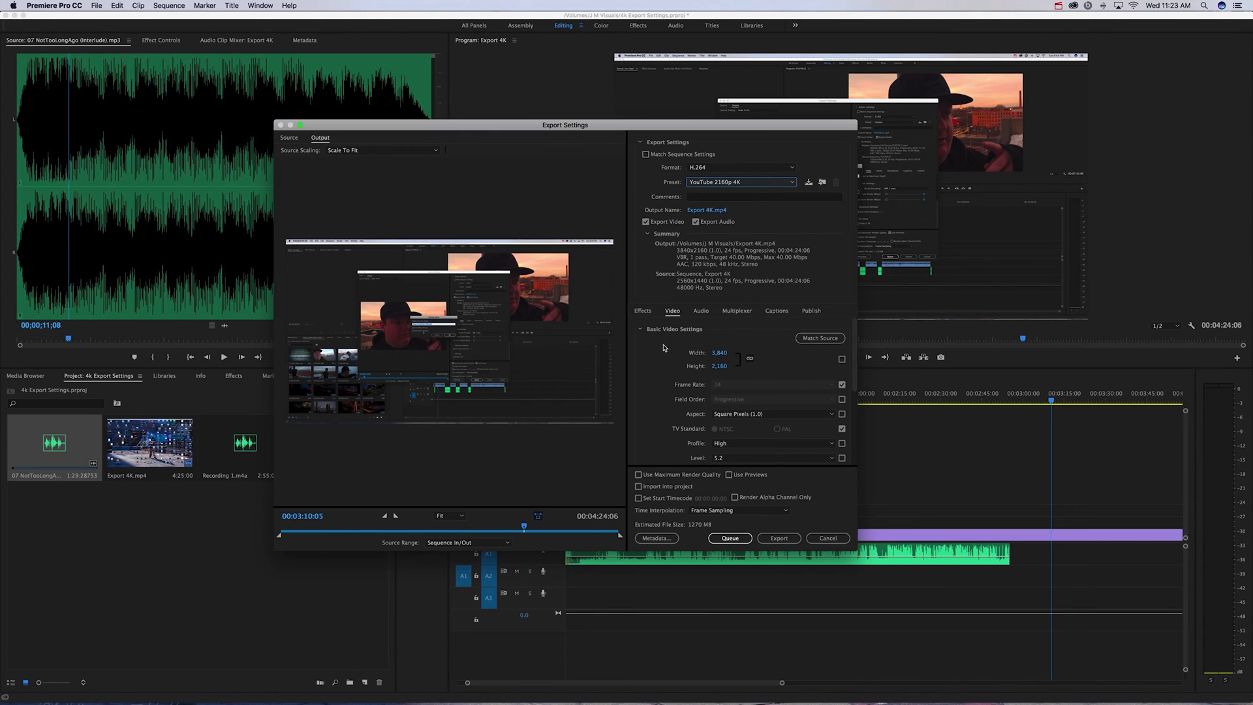
pyautogui.scroll(-4, 665, 345)
# Override the frame rate and set it to 23.976 fps.
pyautogui.scroll(5, 667, 346)
pyautogui.click(842, 385)
pyautogui.click(800, 384)
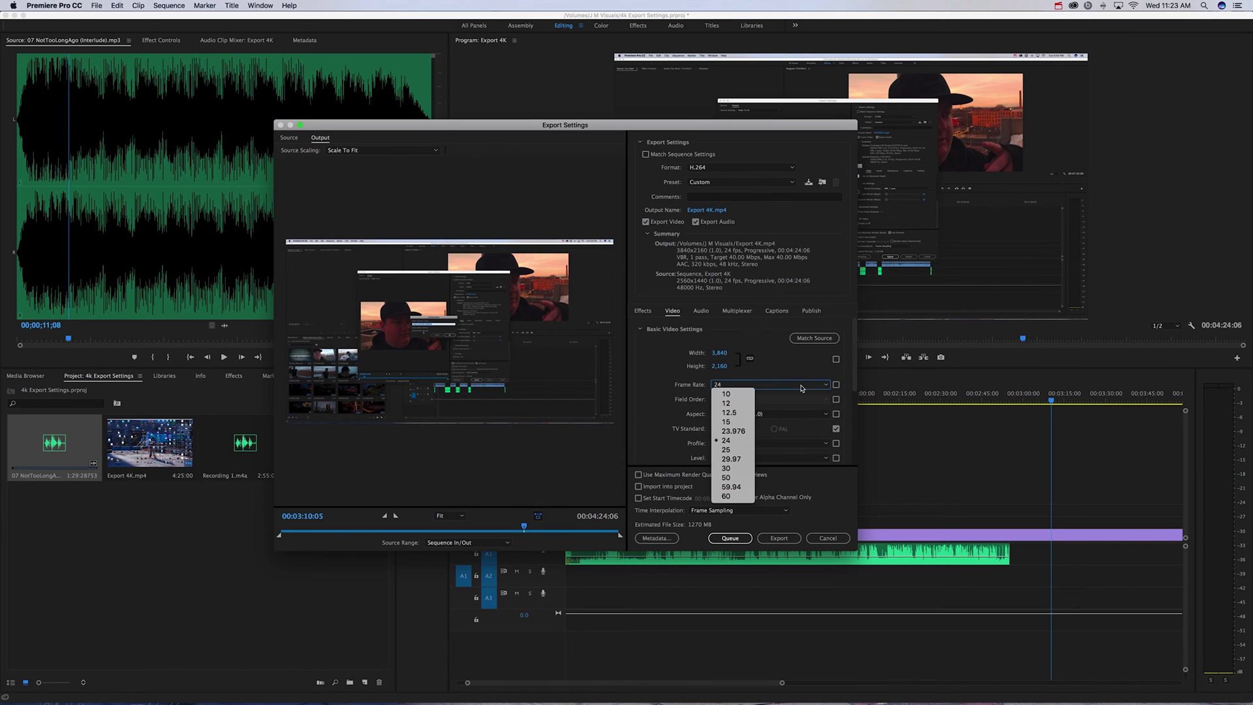
pyautogui.click(733, 431)
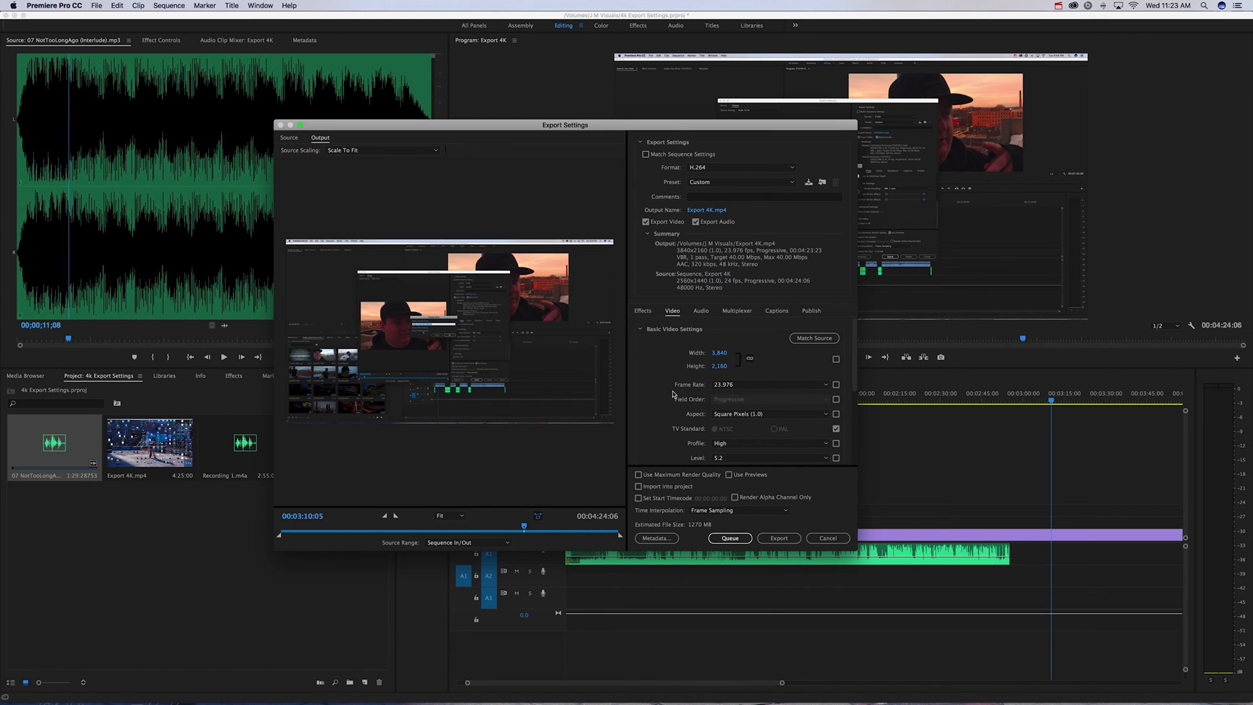
# Keep Profile High and Level 5.2, and enable Render at Maximum Depth.
pyautogui.scroll(-2, 739, 364)
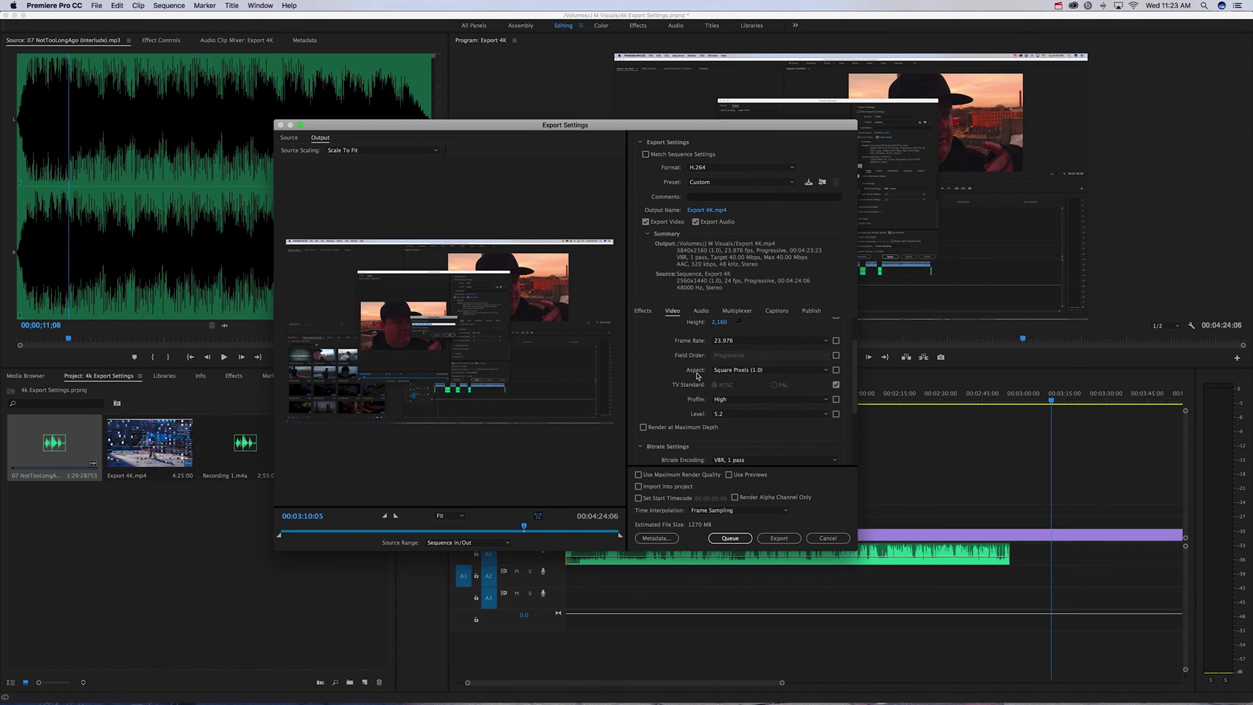
pyautogui.click(748, 406)
pyautogui.click(733, 428)
pyautogui.click(738, 414)
pyautogui.click(726, 562)
pyautogui.scroll(-2, 658, 365)
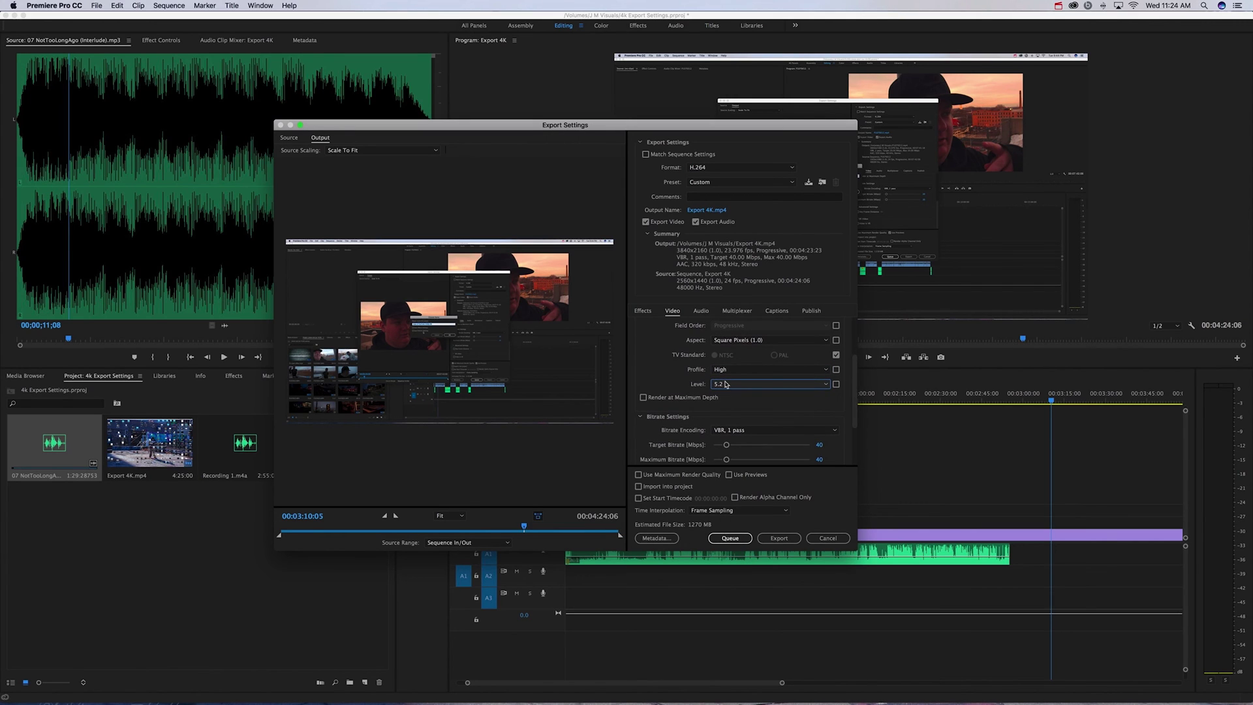
pyautogui.click(644, 397)
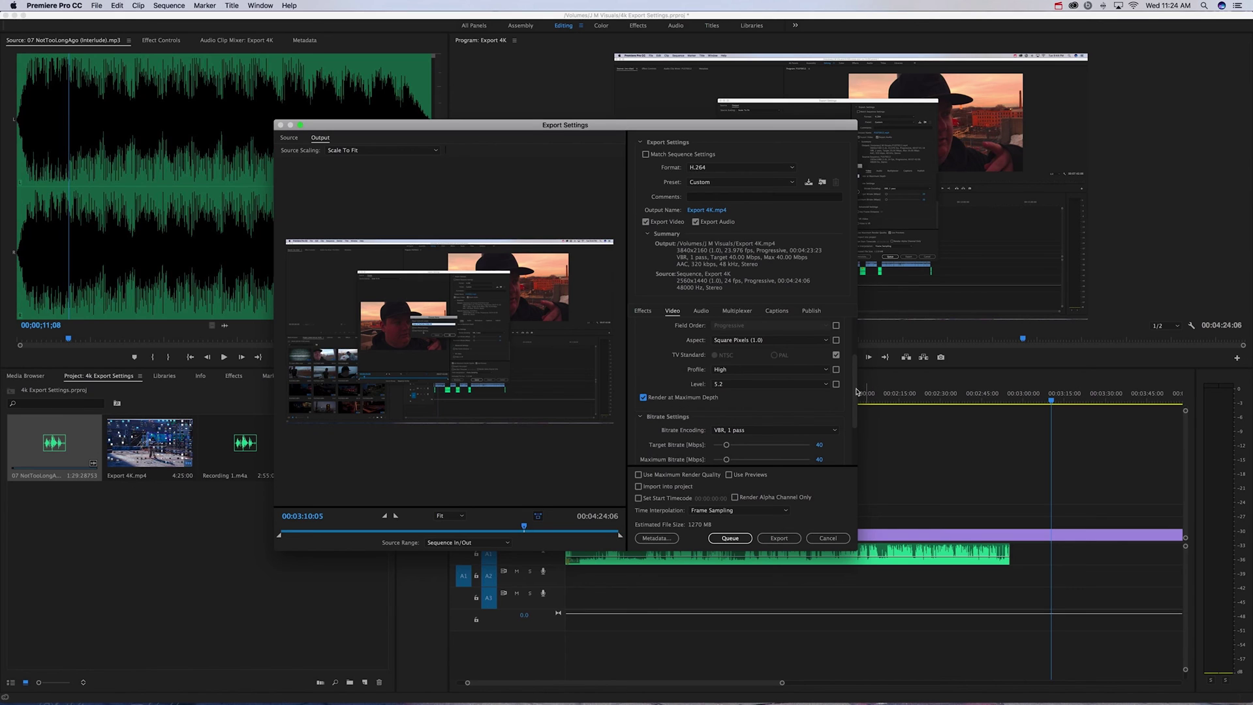
# Switch bitrate encoding to VBR, 2 pass.
pyautogui.scroll(-1, 856, 398)
pyautogui.scroll(-2, 856, 399)
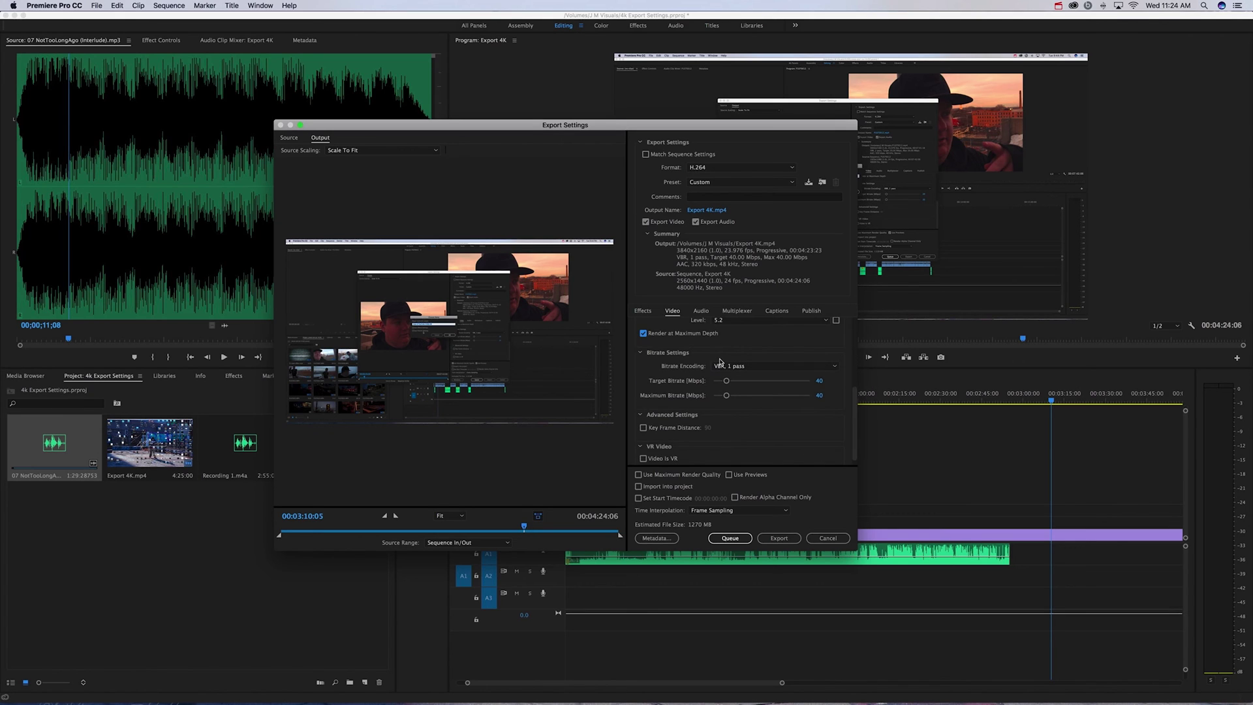
pyautogui.click(757, 366)
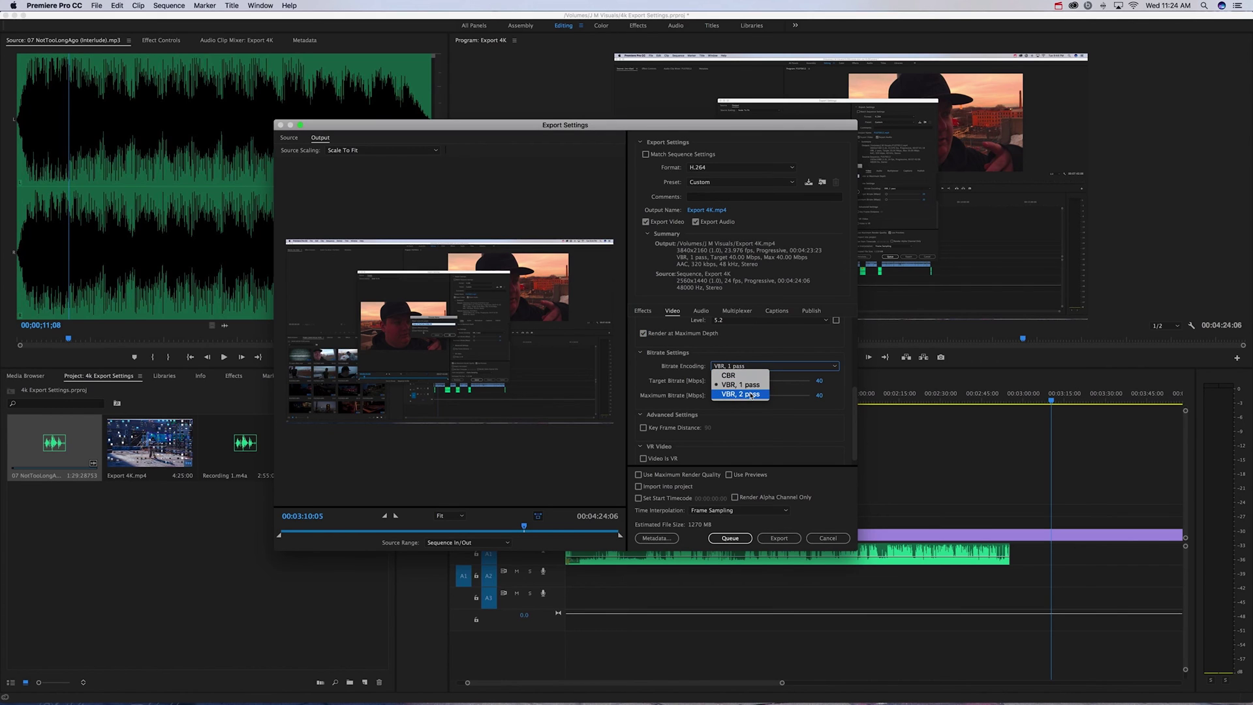
pyautogui.click(751, 395)
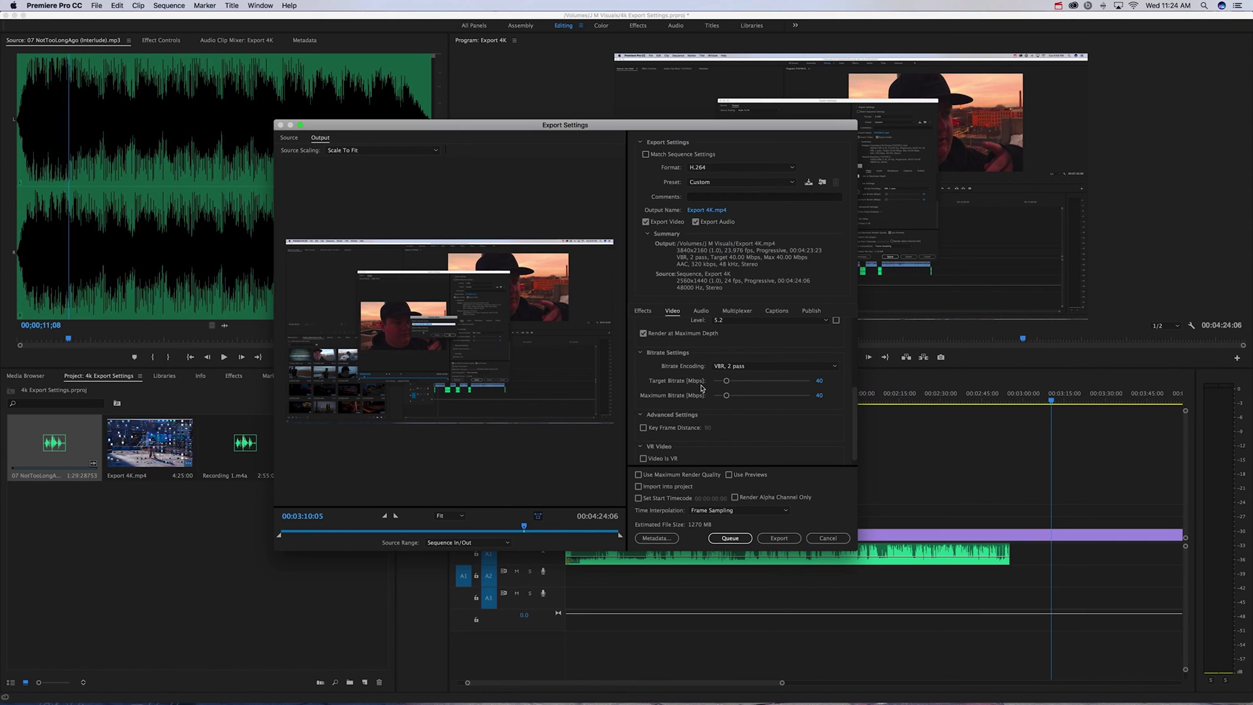
# Set target and maximum bitrate to 20 Mbps and enable Use Maximum Render Quality.
pyautogui.click(819, 381)
pyautogui.press('Return')
pyautogui.click(819, 396)
pyautogui.write('2')
pyautogui.press('Return')
pyautogui.scroll(-1, 682, 377)
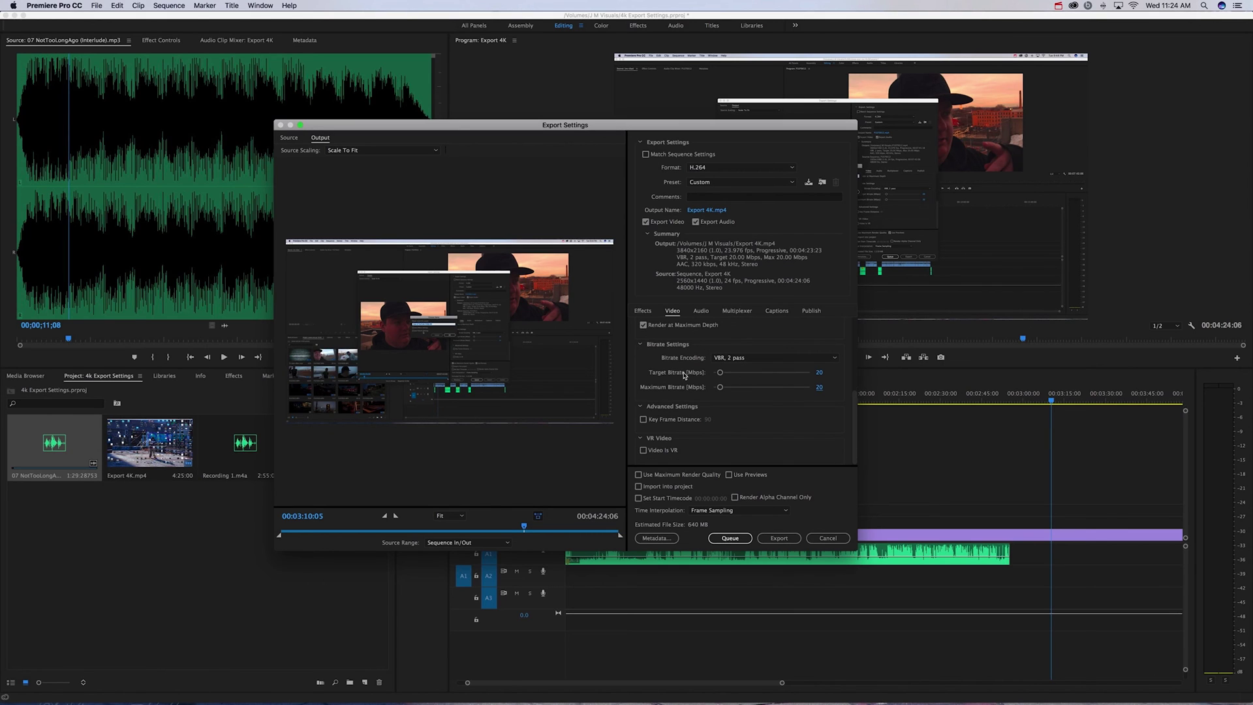
pyautogui.click(686, 475)
# Enable Use Previews and save the settings as the preset 'Music Video 4K Preset'.
pyautogui.click(749, 475)
pyautogui.click(809, 183)
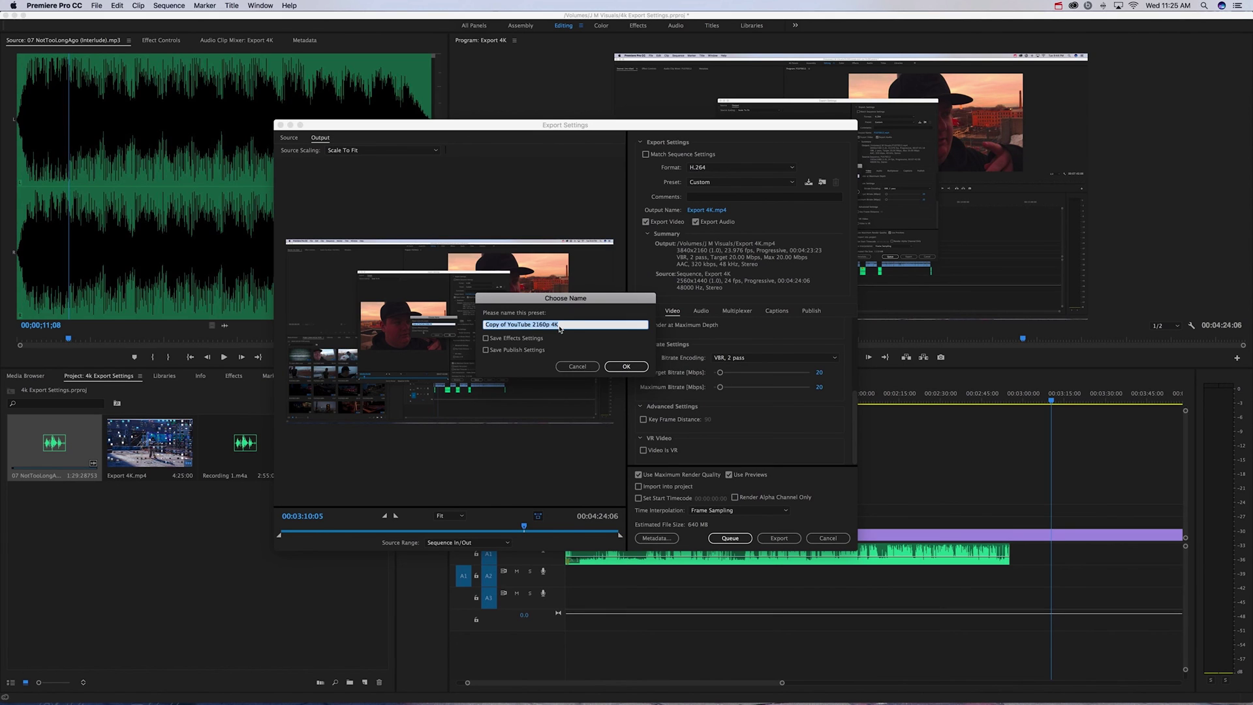
pyautogui.write('Music Video 4K Preset')
pyautogui.click(626, 366)
# Cancel Export Settings, reopen it with Cmd+M, and load the Music Video 4K Preset.
pyautogui.click(741, 182)
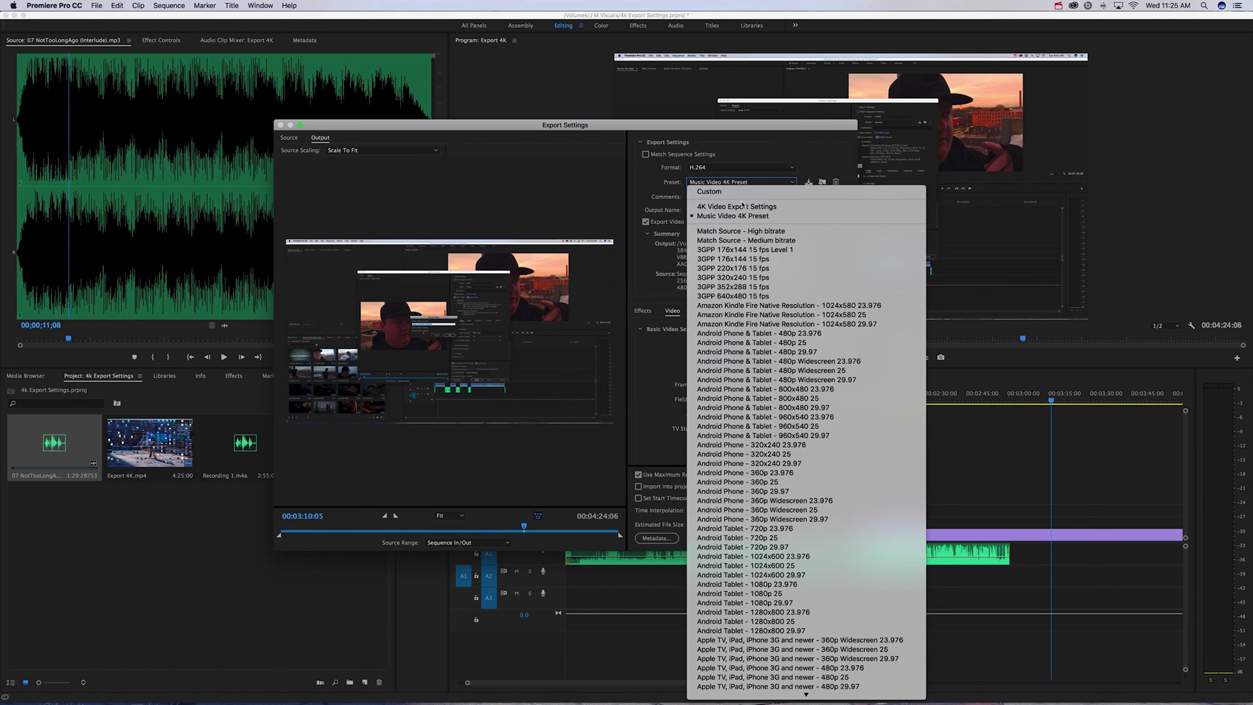
pyautogui.click(664, 187)
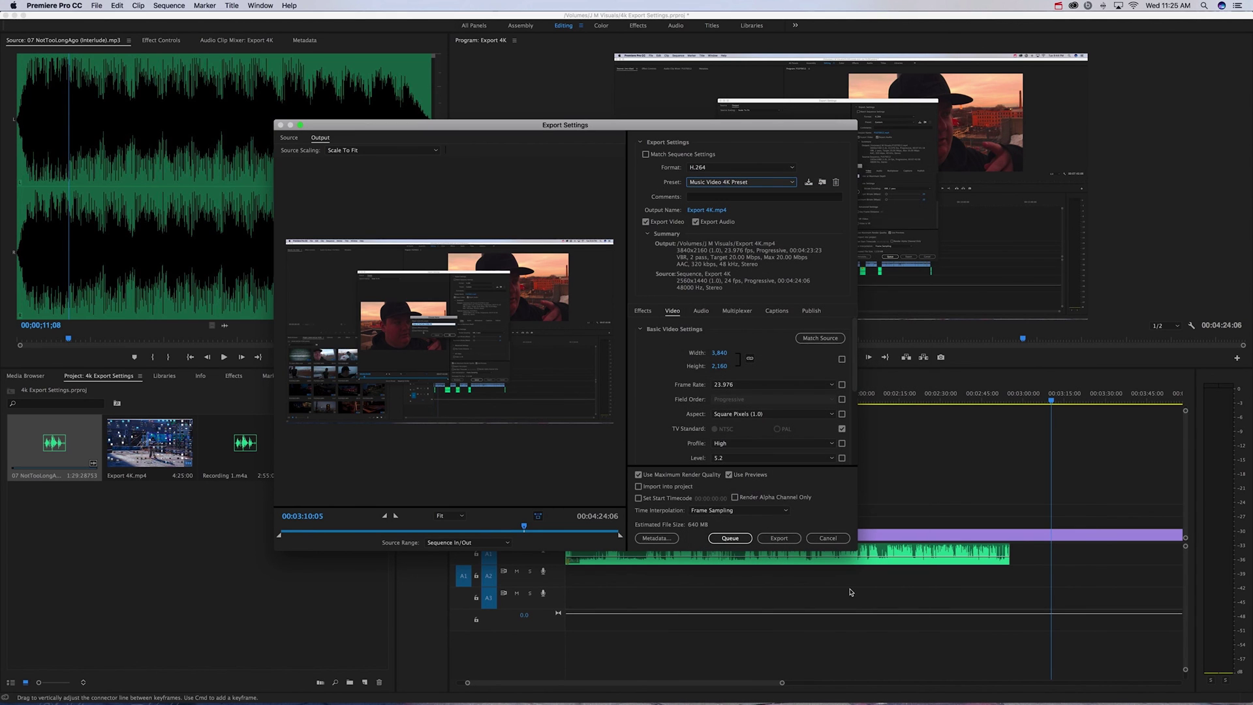
pyautogui.click(819, 539)
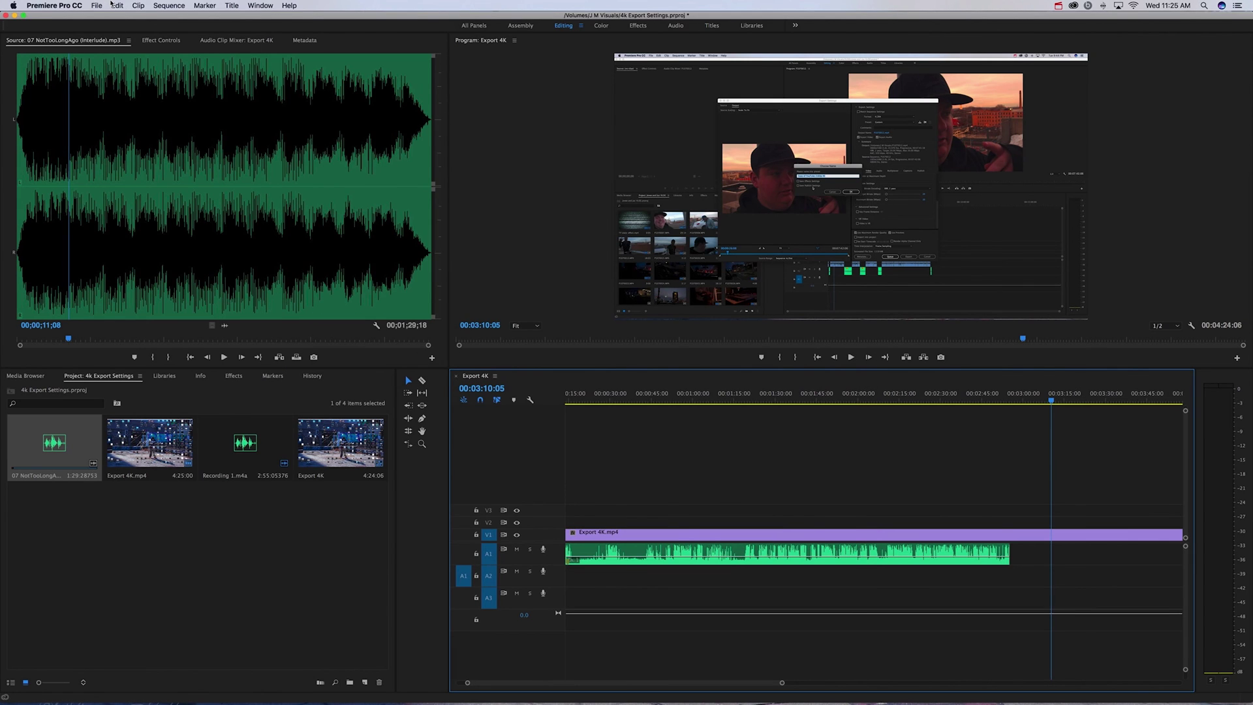
pyautogui.press('super+m')
pyautogui.click(729, 182)
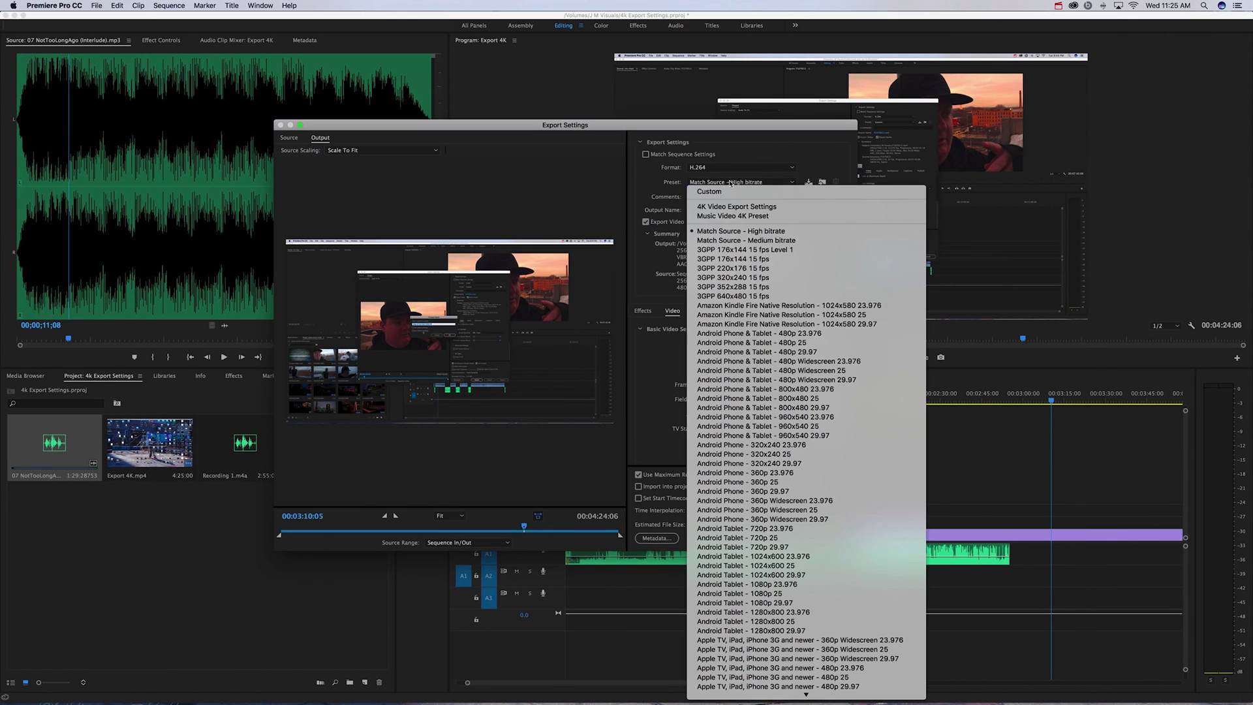
pyautogui.click(731, 217)
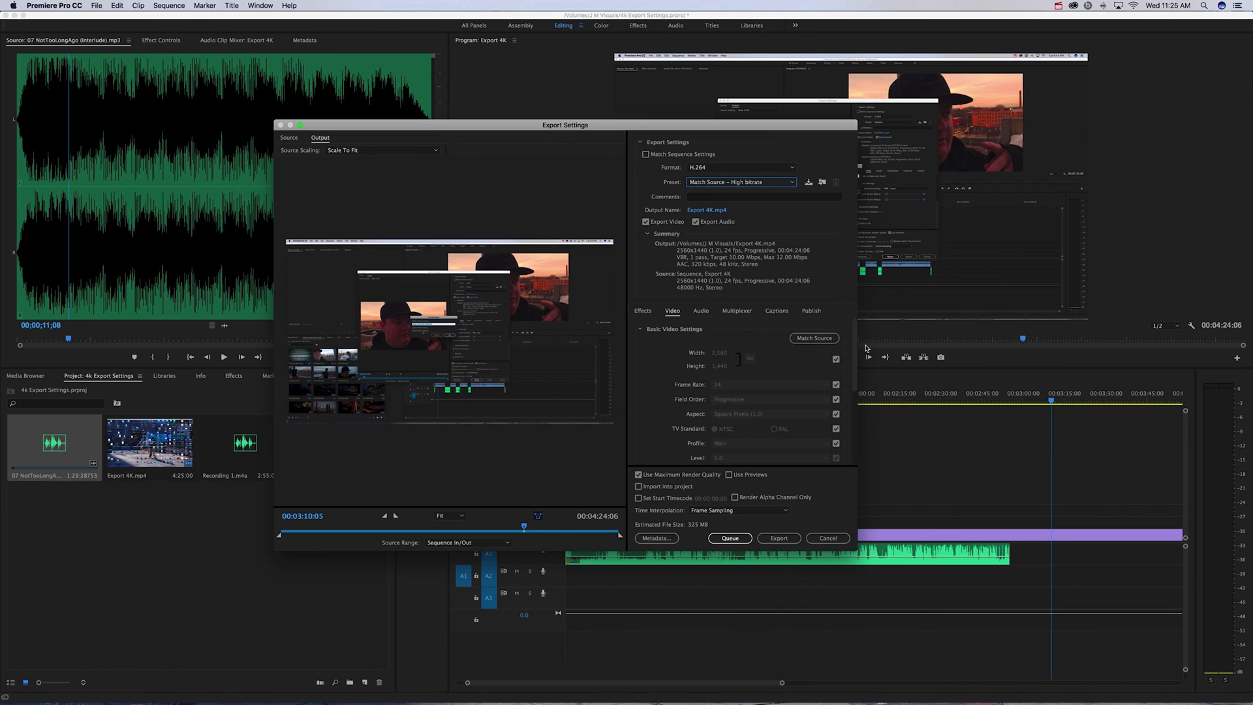
pyautogui.scroll(-5, 853, 374)
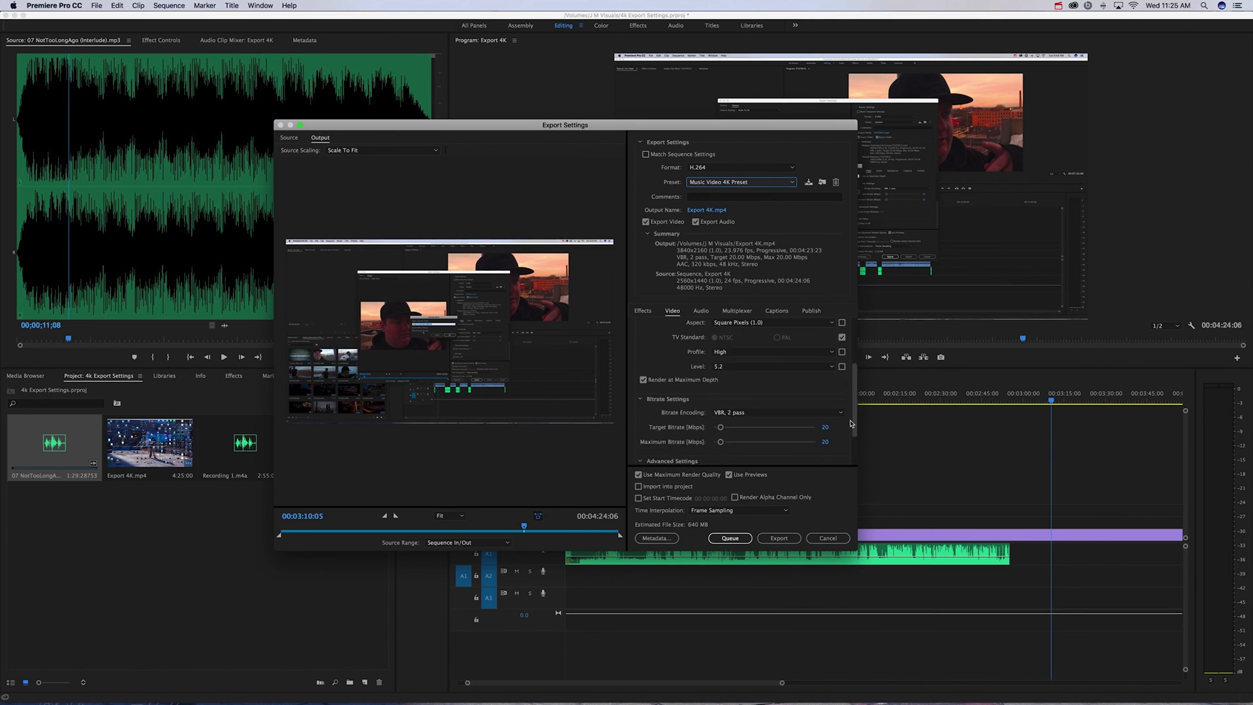